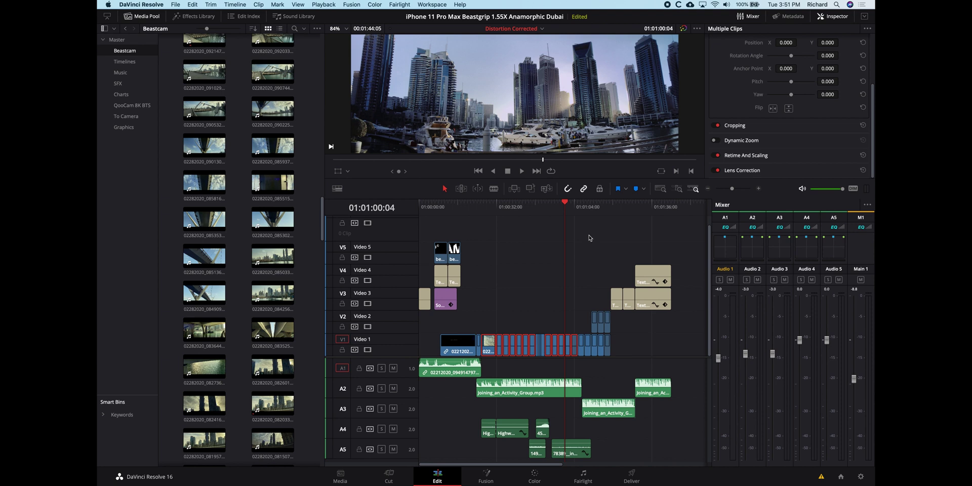
Open the clip on the Fusion page and reposition LensDistort1 and Transform1 in the node graph
{"action": "left_click", "coordinate": [489, 476]}
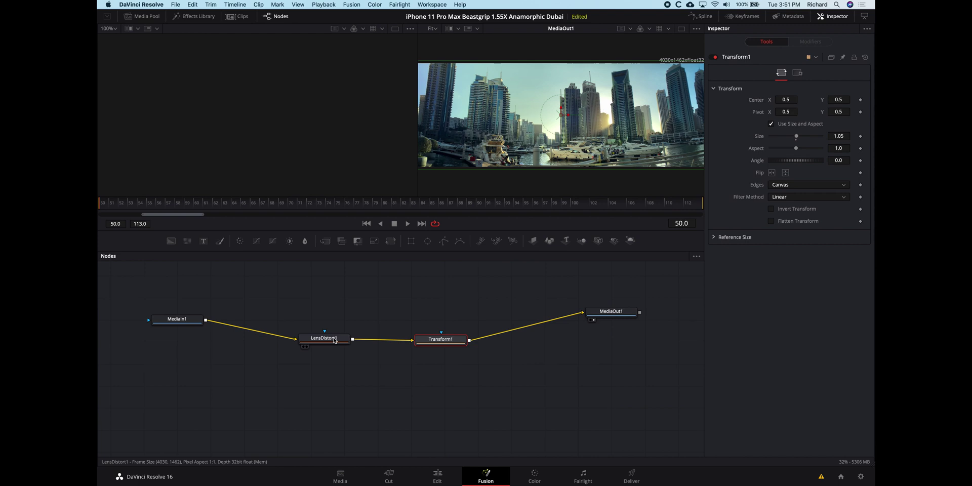
{"action": "left_click", "coordinate": [334, 341]}
{"action": "left_click_drag", "start_coordinate": [334, 340], "coordinate": [324, 335]}
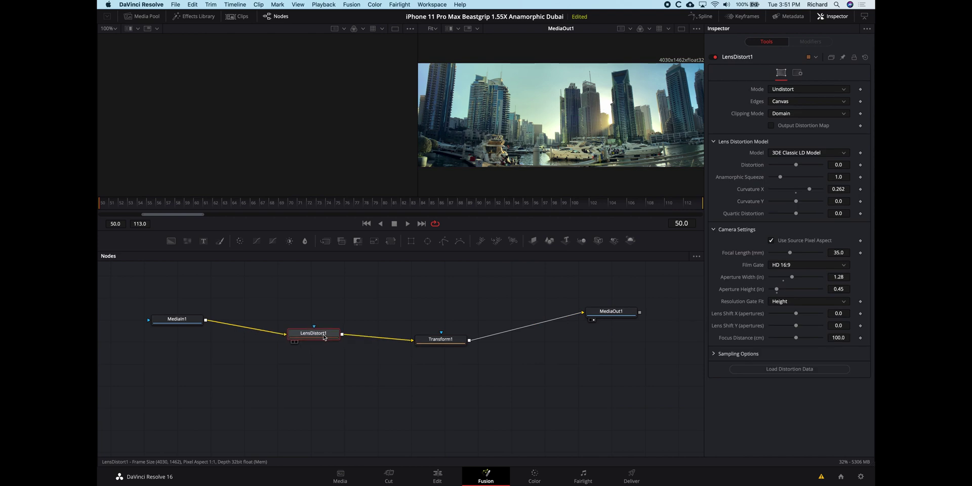
{"action": "left_click_drag", "start_coordinate": [446, 343], "coordinate": [463, 339]}
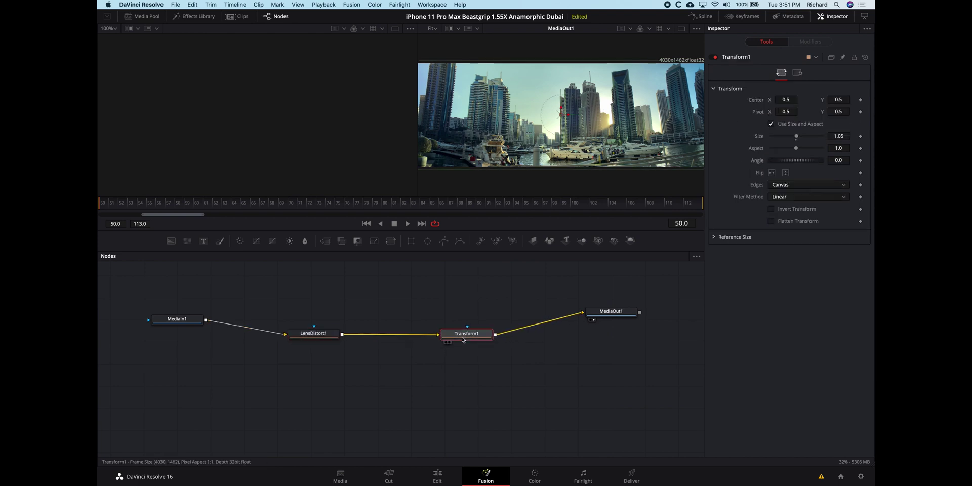
Nudge LensDistort1 upward, select Transform1, and widen the MediaOut1 viewer by dragging its divider left
{"action": "left_click", "coordinate": [310, 332]}
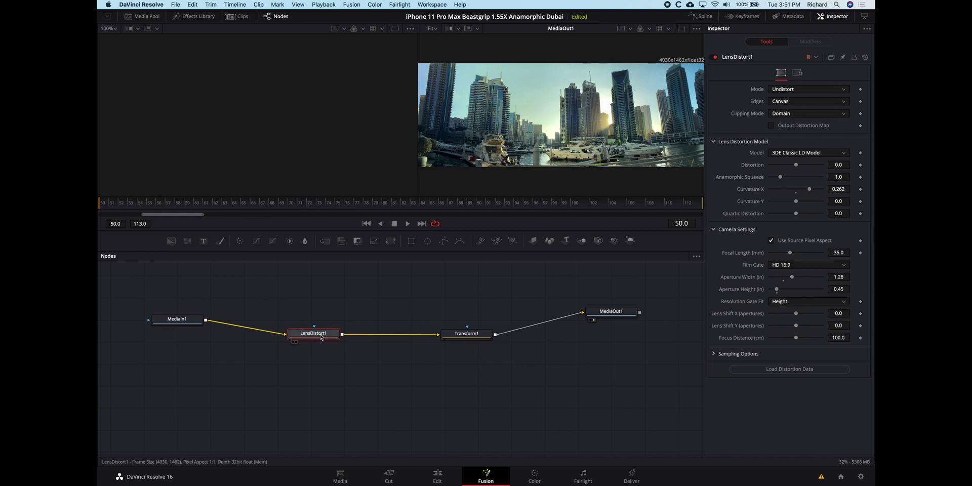
{"action": "left_click_drag", "start_coordinate": [321, 337], "coordinate": [321, 334]}
{"action": "left_click", "coordinate": [478, 339]}
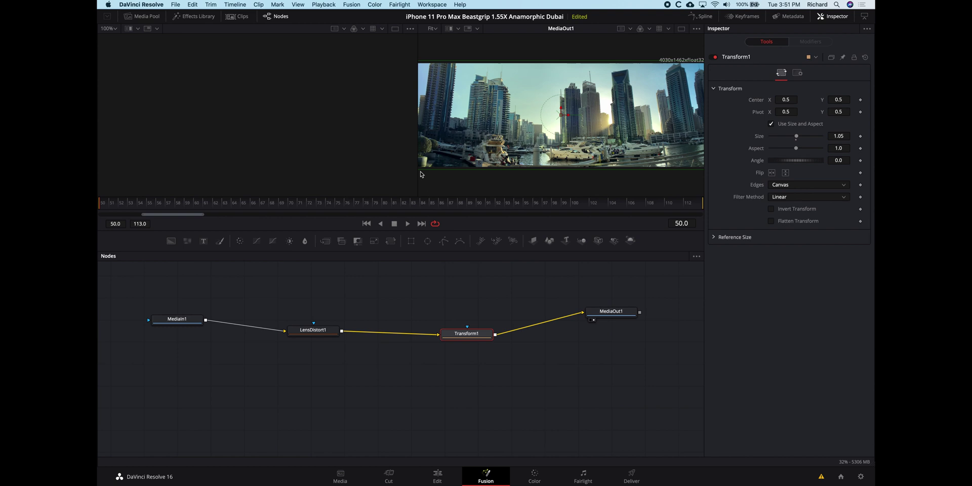
{"action": "left_click_drag", "start_coordinate": [418, 169], "coordinate": [317, 174]}
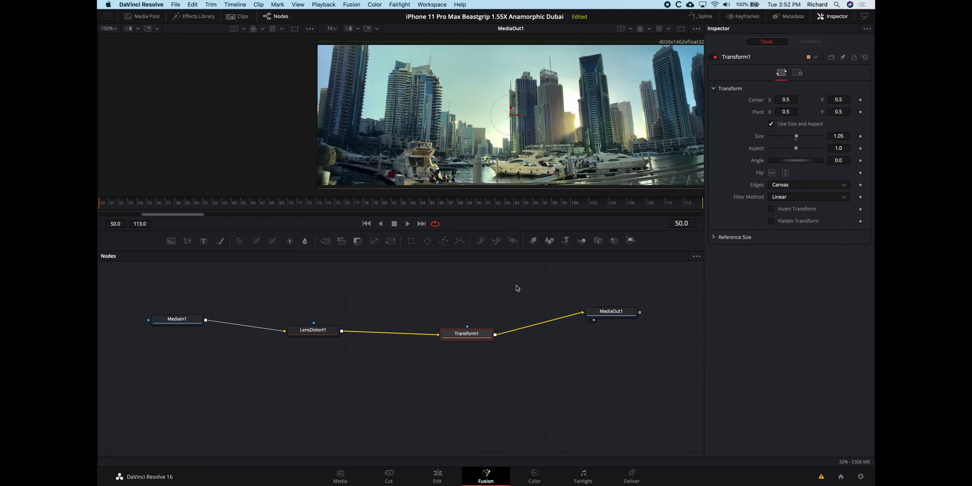
{"action": "left_click", "coordinate": [713, 57]}
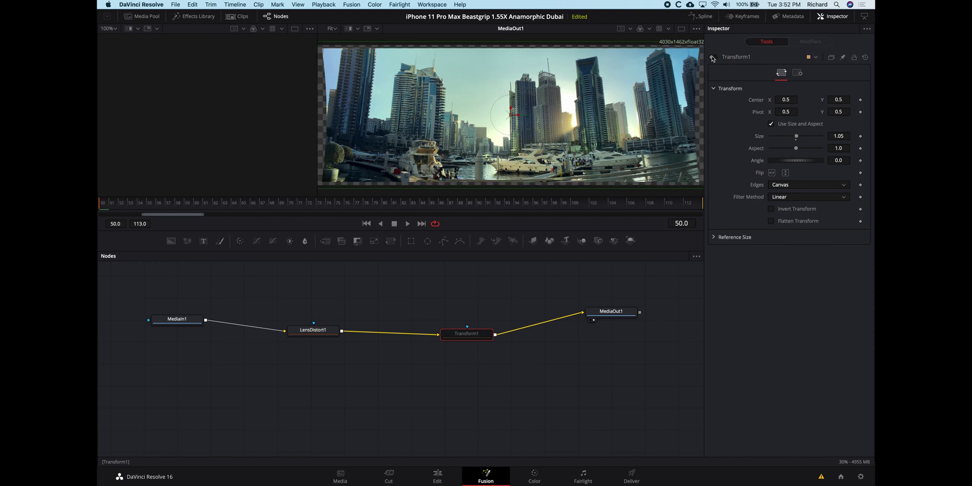
{"action": "left_click", "coordinate": [313, 332]}
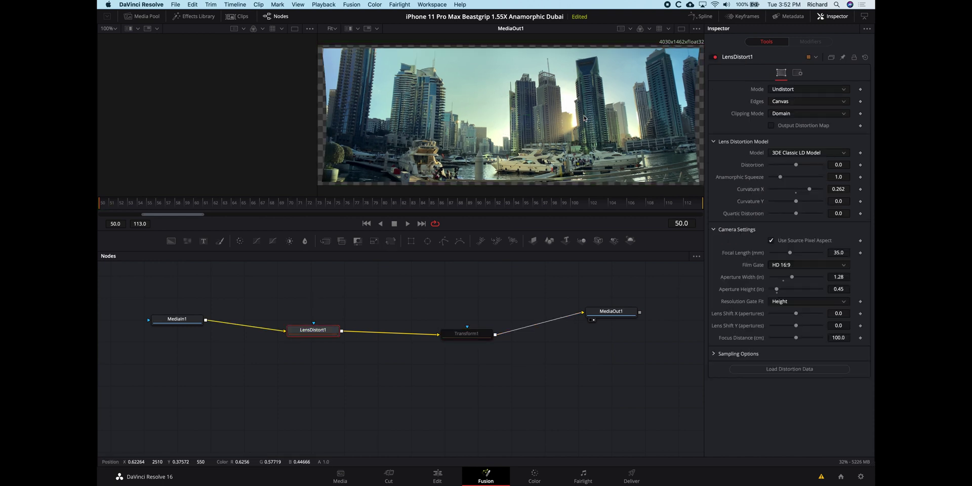
{"action": "left_click", "coordinate": [715, 57]}
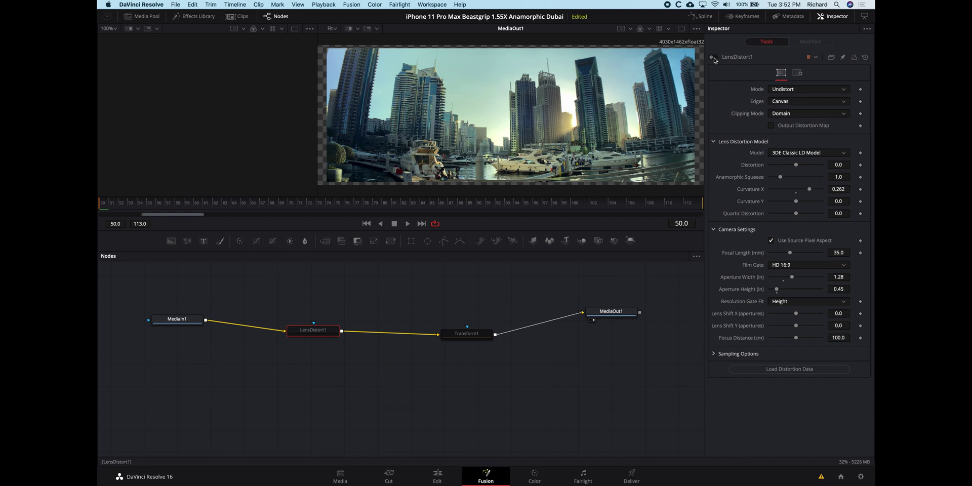
{"action": "left_click", "coordinate": [714, 58]}
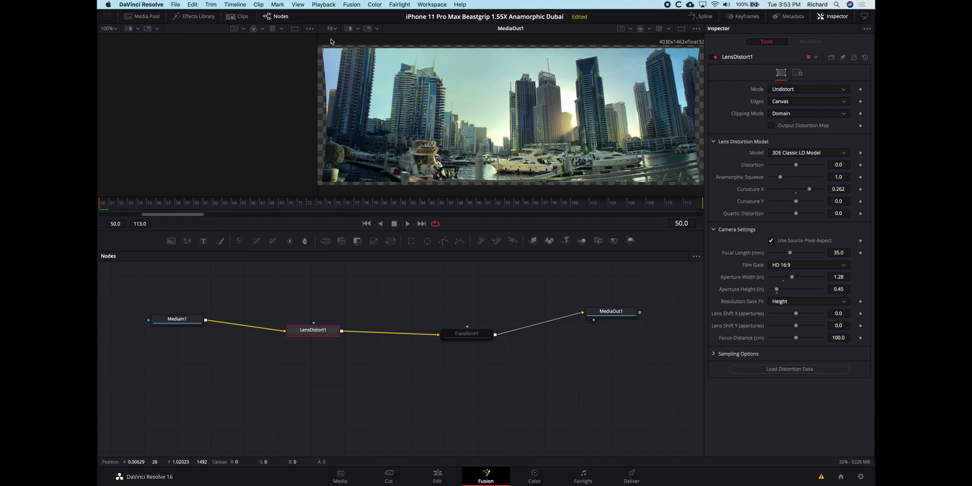
{"action": "left_click", "coordinate": [715, 58]}
{"action": "left_click", "coordinate": [715, 59]}
{"action": "left_click", "coordinate": [472, 334]}
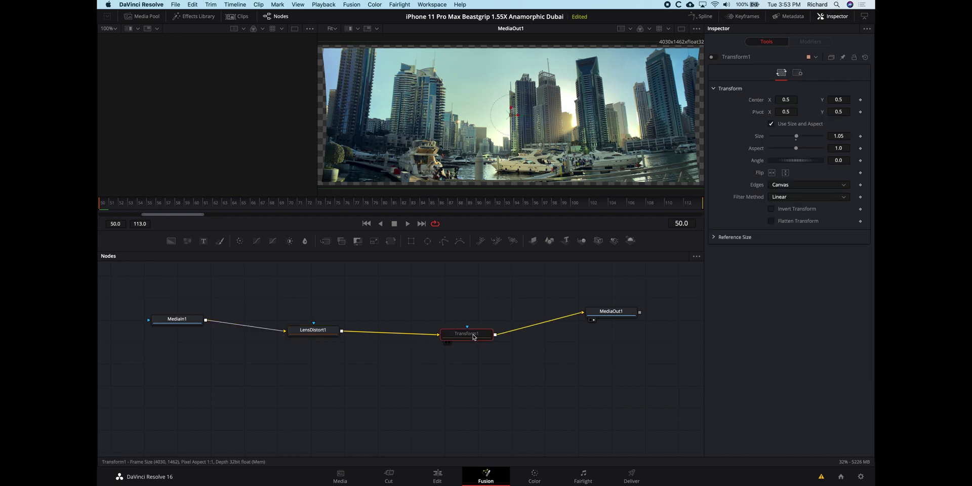
{"action": "left_click", "coordinate": [714, 58]}
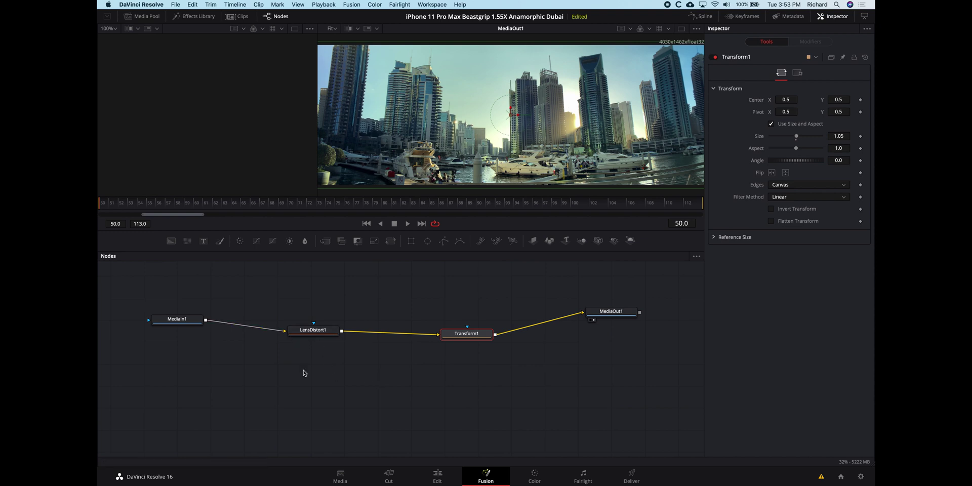
Delete LensDistort1 and Transform1, then line MediaIn1 and MediaOut1 up level with each other
{"action": "left_click_drag", "start_coordinate": [259, 373], "coordinate": [552, 313]}
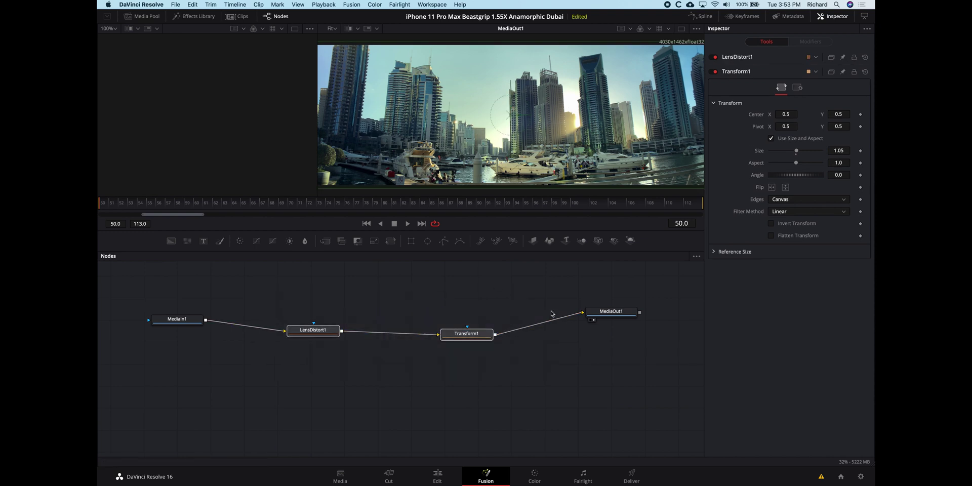
{"action": "key", "text": "Delete"}
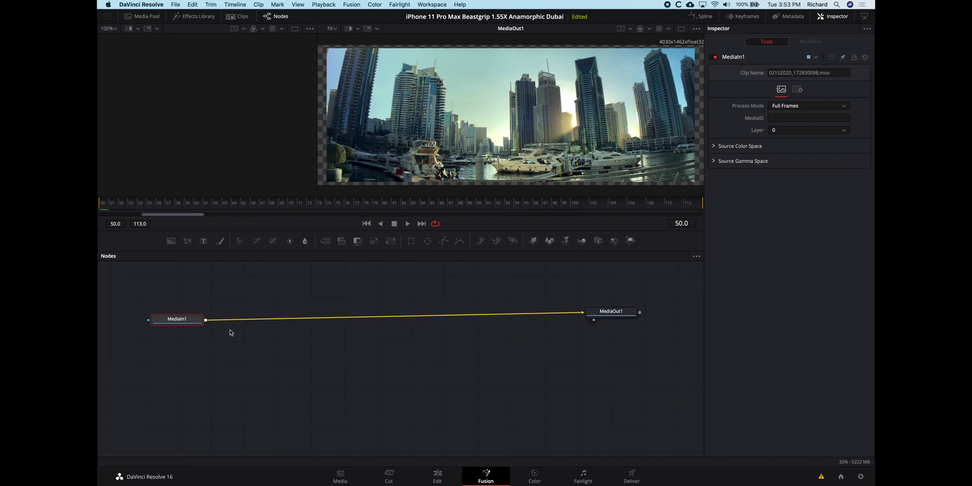
{"action": "left_click", "coordinate": [187, 322]}
{"action": "left_click_drag", "start_coordinate": [187, 322], "coordinate": [184, 306]}
{"action": "left_click_drag", "start_coordinate": [611, 312], "coordinate": [635, 303]}
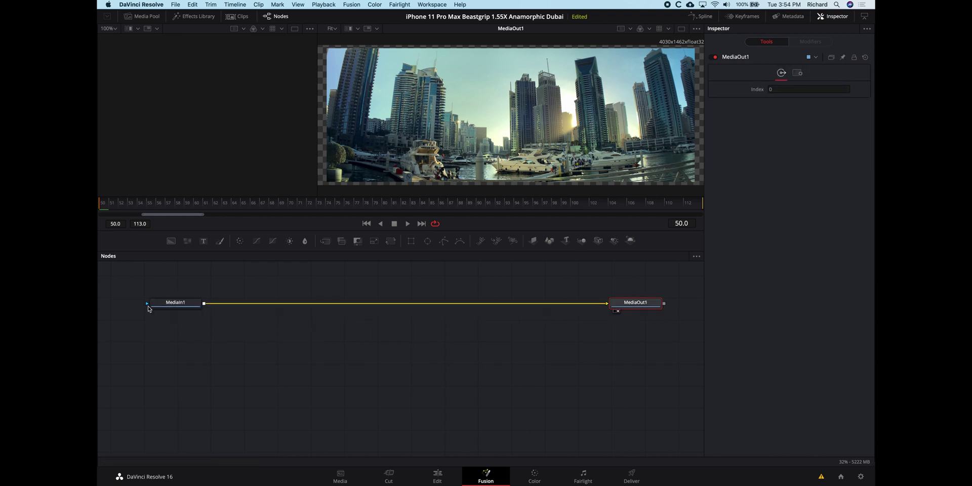
{"action": "left_click_drag", "start_coordinate": [175, 305], "coordinate": [155, 305]}
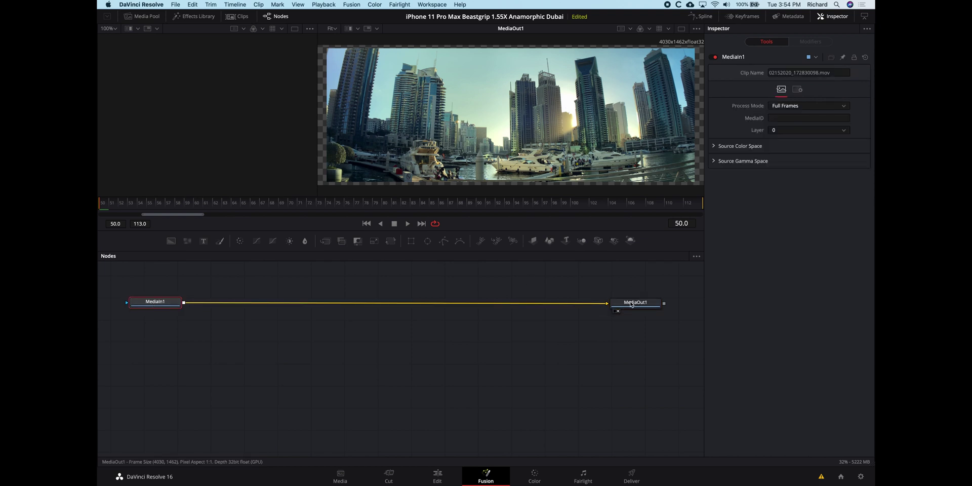
{"action": "left_click_drag", "start_coordinate": [633, 303], "coordinate": [647, 304]}
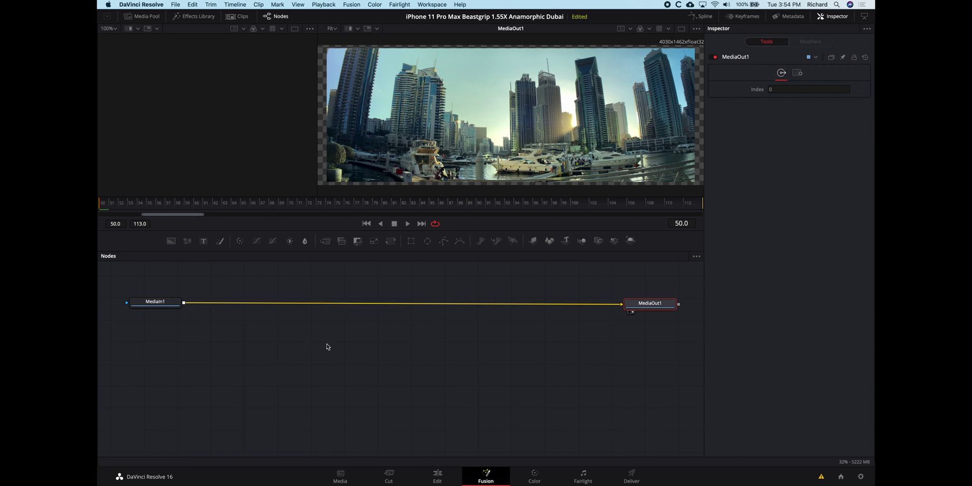
Add a Lens Distort node from Add Tool > Warp and move it rightward
{"action": "right_click", "coordinate": [304, 348]}
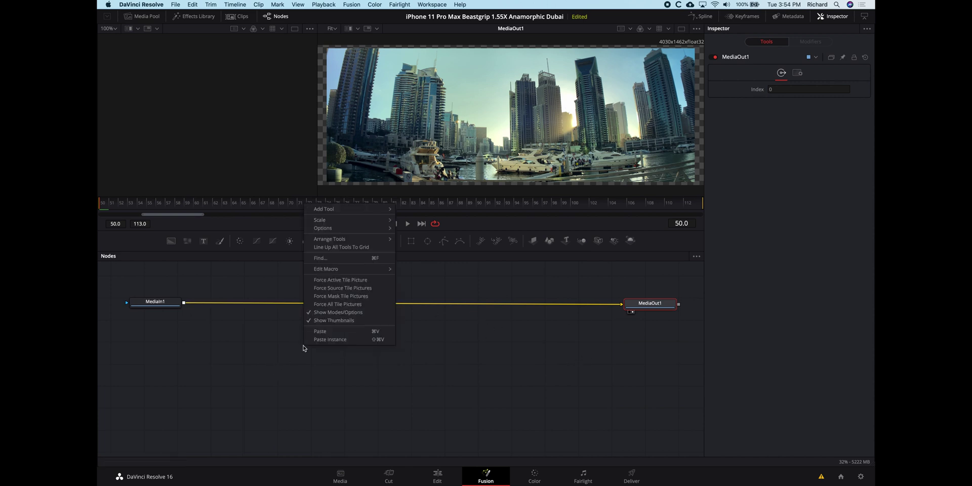
{"action": "mouse_move", "coordinate": [358, 210]}
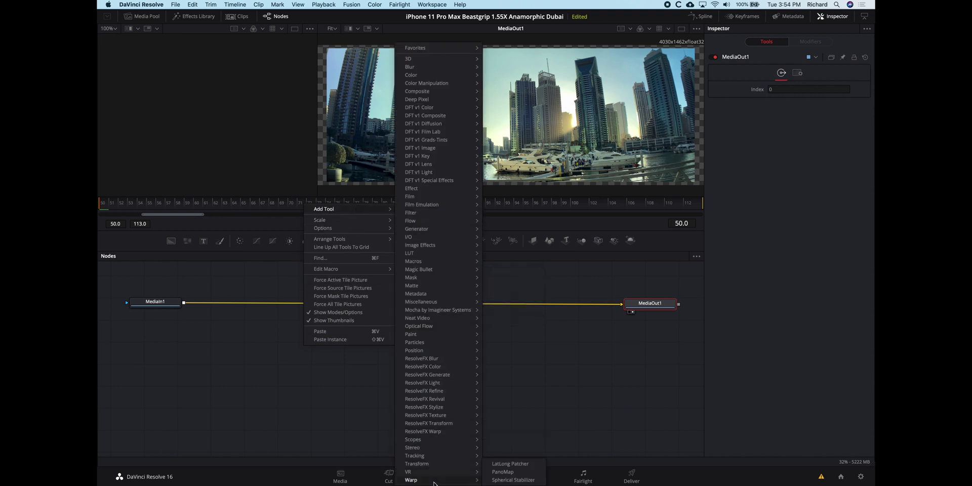
{"action": "mouse_move", "coordinate": [435, 481]}
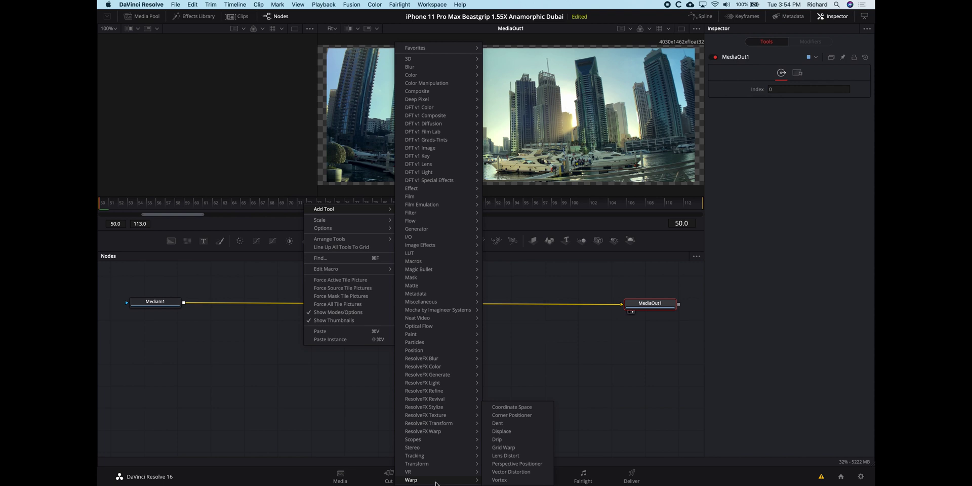
{"action": "left_click", "coordinate": [506, 455]}
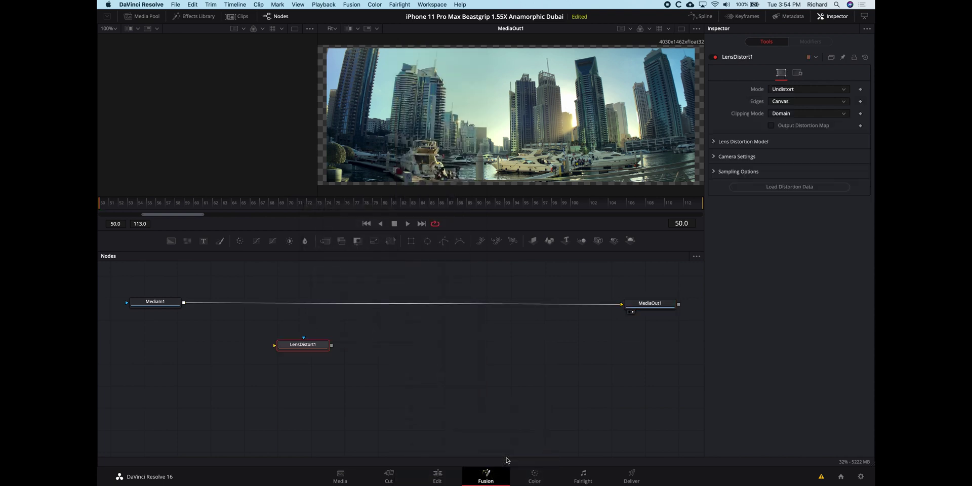
{"action": "left_click_drag", "start_coordinate": [311, 348], "coordinate": [335, 341]}
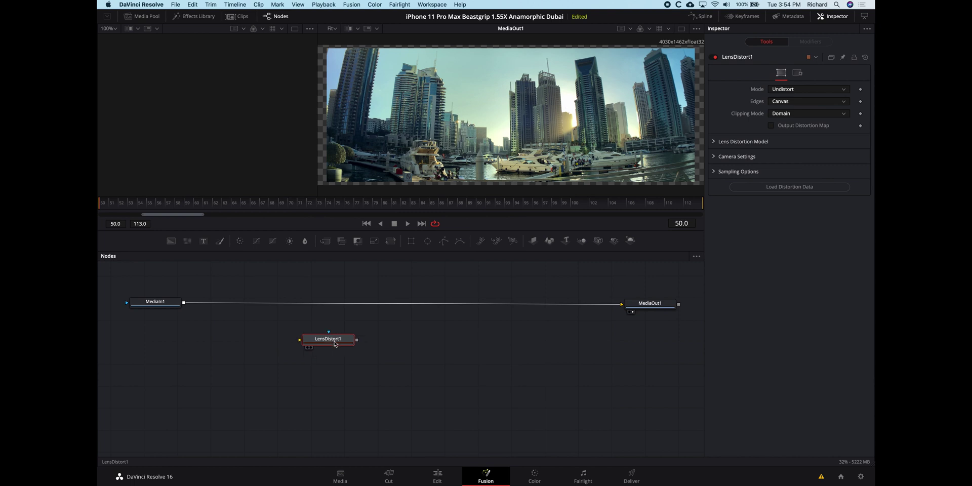
Add a Transform node from Add Tool > Transform to the graph
{"action": "right_click", "coordinate": [477, 342]}
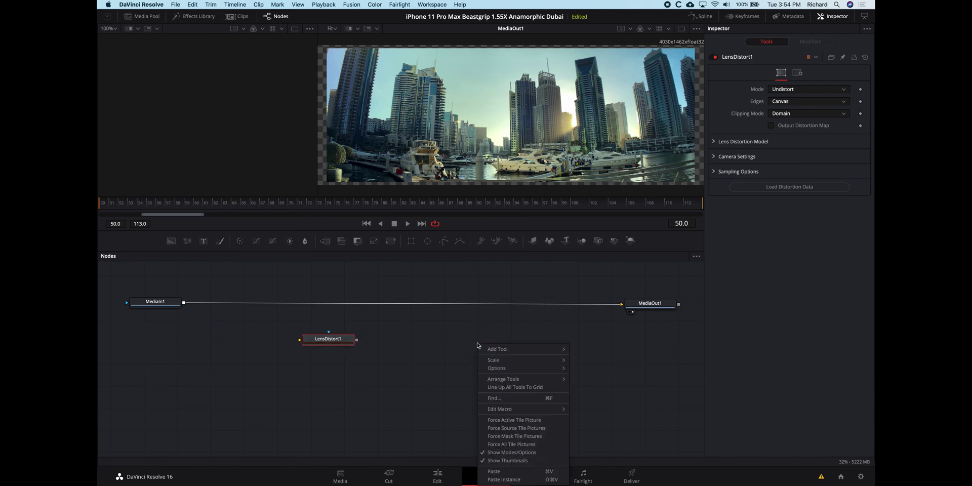
{"action": "mouse_move", "coordinate": [523, 349]}
{"action": "mouse_move", "coordinate": [620, 466]}
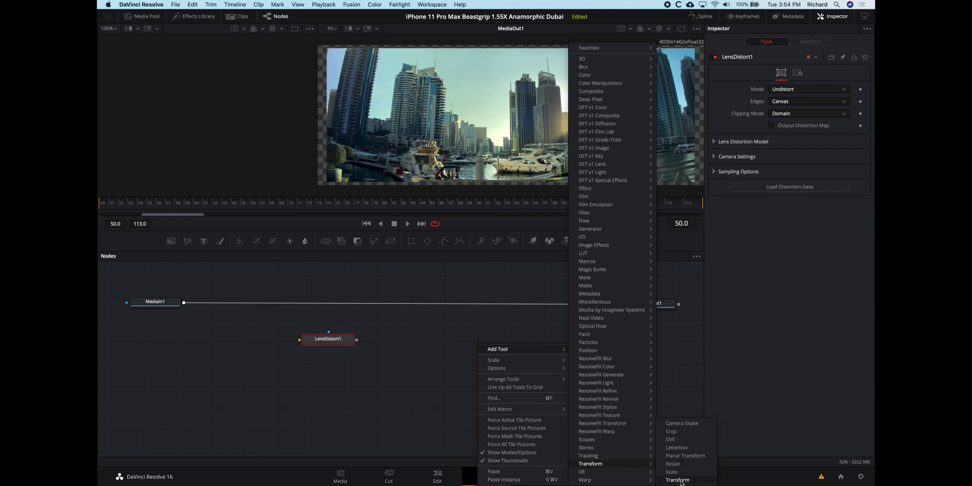
{"action": "left_click", "coordinate": [678, 480]}
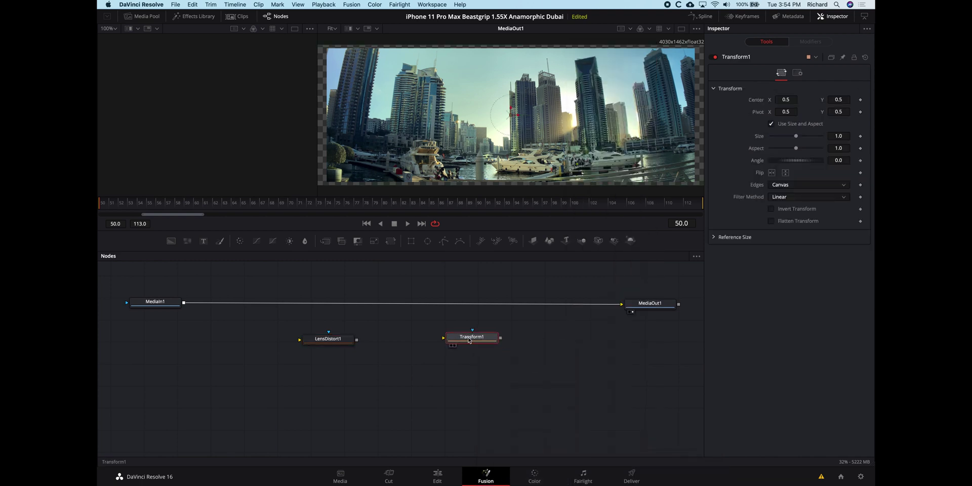
Link MediaIn1 into LensDistort1's input and tidy the LensDistort1 and Transform1 positions
{"action": "left_click_drag", "start_coordinate": [469, 340], "coordinate": [473, 341]}
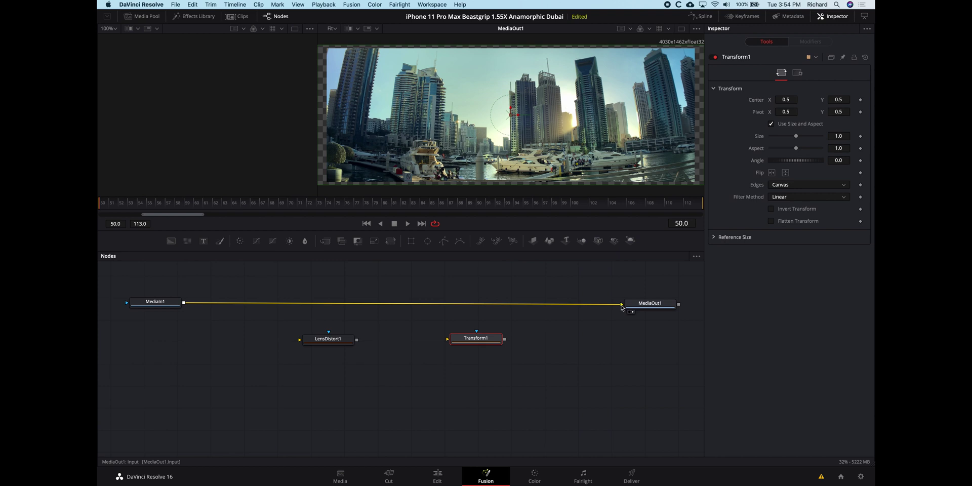
{"action": "mouse_move", "coordinate": [622, 307]}
{"action": "left_mouse_down"}
{"action": "mouse_move", "coordinate": [427, 311]}
{"action": "mouse_move", "coordinate": [303, 341]}
{"action": "mouse_move", "coordinate": [456, 341]}
{"action": "mouse_move", "coordinate": [629, 305]}
{"action": "left_mouse_up"}
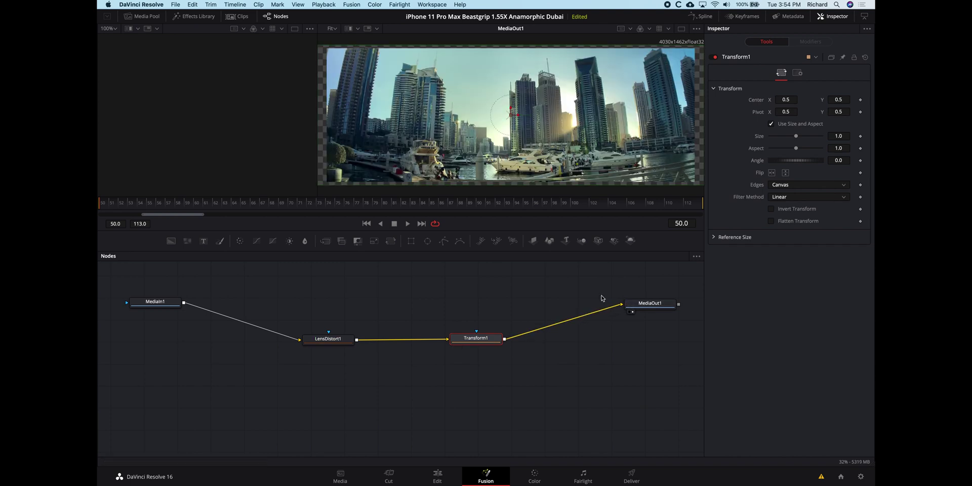
{"action": "left_click", "coordinate": [328, 342]}
{"action": "mouse_move", "coordinate": [328, 343]}
{"action": "left_mouse_down"}
{"action": "mouse_move", "coordinate": [329, 324]}
{"action": "mouse_move", "coordinate": [330, 339]}
{"action": "left_mouse_up"}
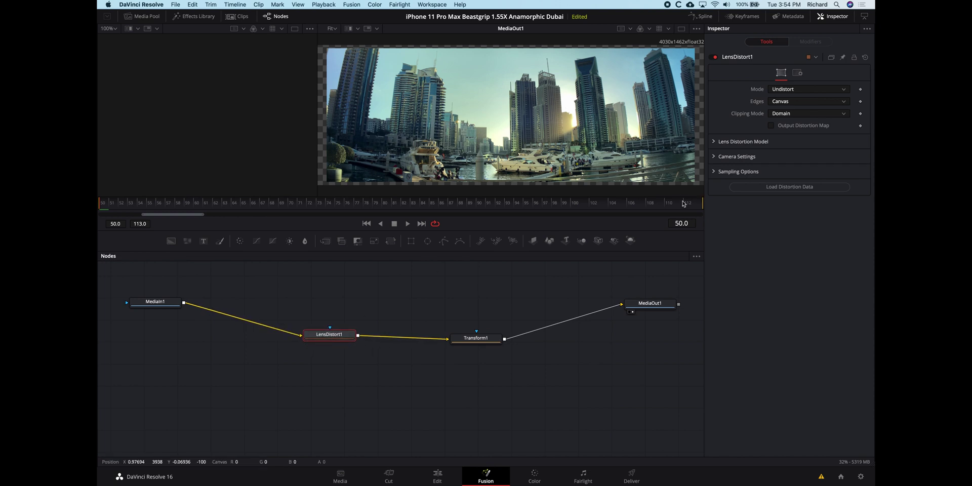
{"action": "left_click_drag", "start_coordinate": [477, 335], "coordinate": [485, 332]}
Select LensDistort1 and choose 3DE Classic LD Model under Lens Distortion Model
{"action": "left_click", "coordinate": [325, 337]}
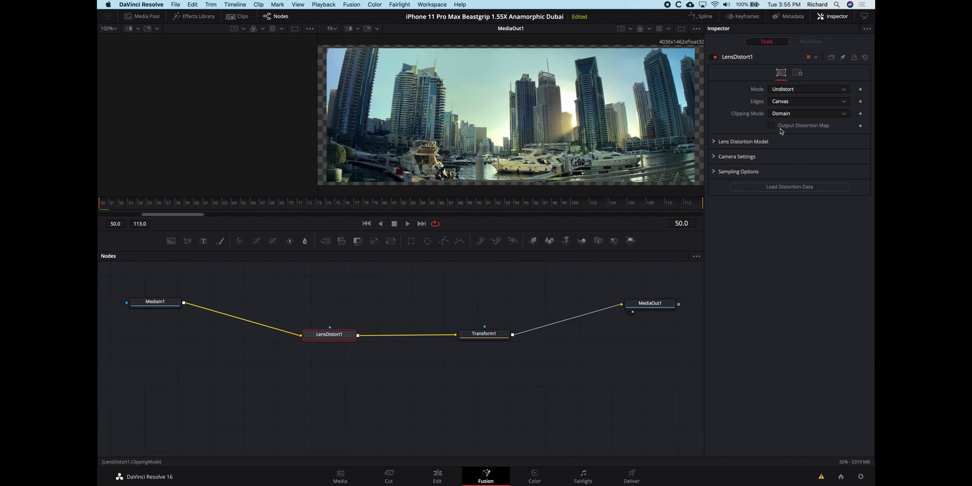
{"action": "left_click", "coordinate": [715, 143]}
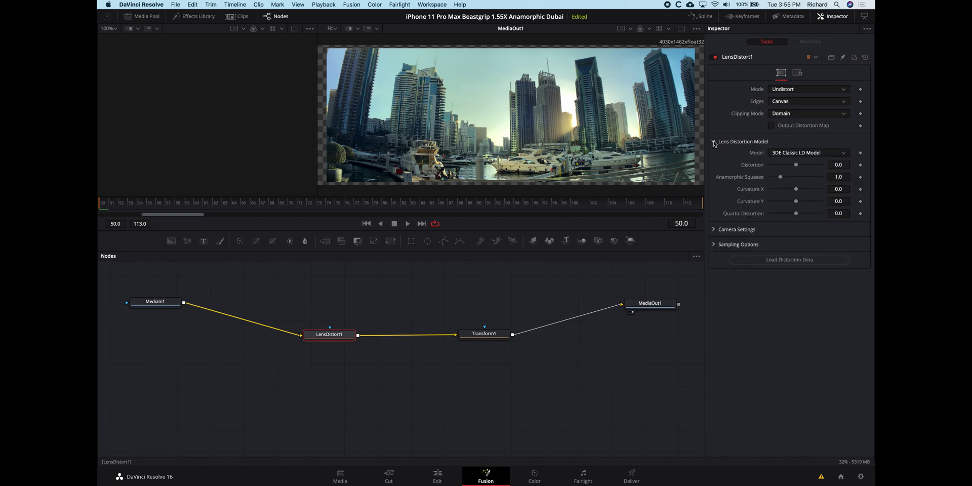
{"action": "left_click", "coordinate": [790, 153]}
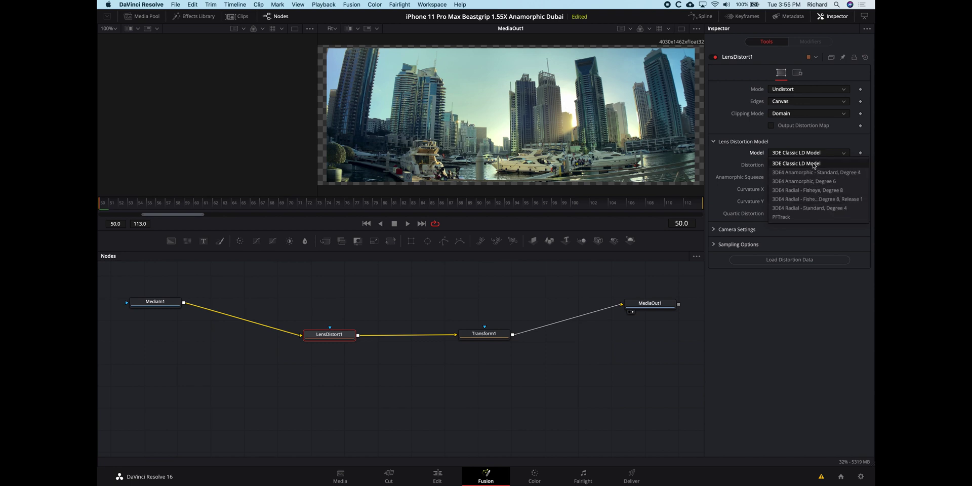
{"action": "left_click", "coordinate": [814, 164]}
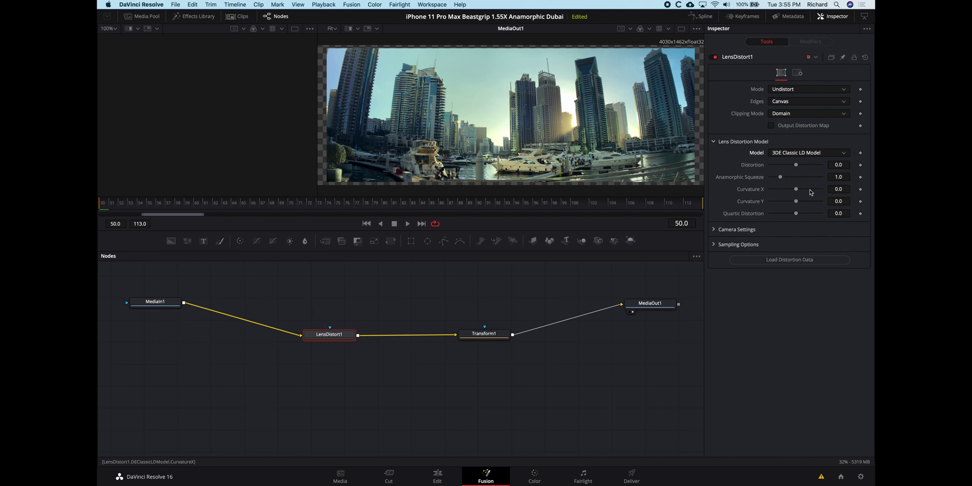
Enter 0.262 as LensDistort1's Curvature X value
{"action": "left_click", "coordinate": [846, 189]}
{"action": "key", "text": "Tab"}
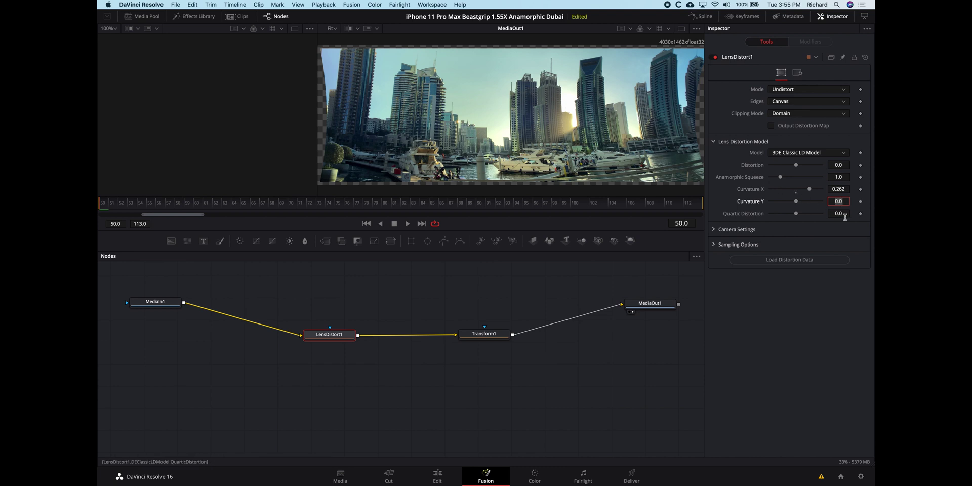
Expand Camera Settings and set the Film Gate preset to HD 16:9
{"action": "left_click", "coordinate": [714, 230]}
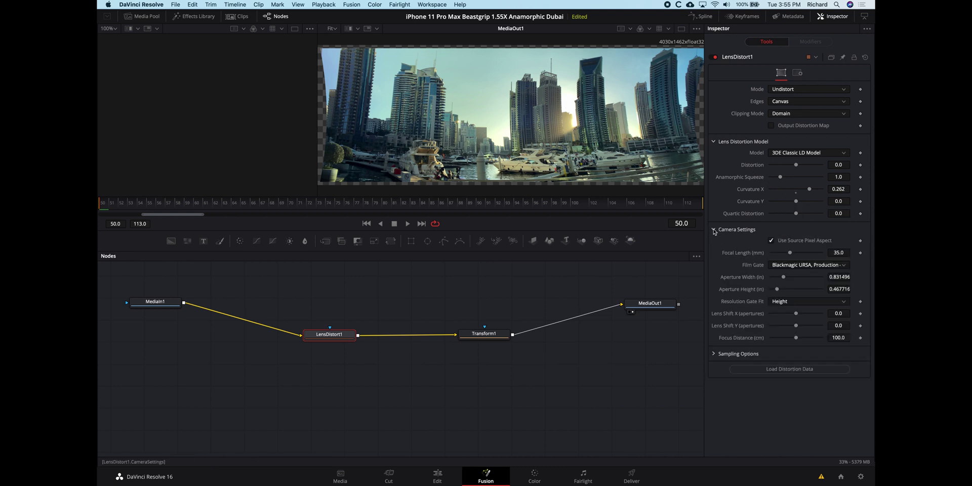
{"action": "left_click", "coordinate": [804, 266]}
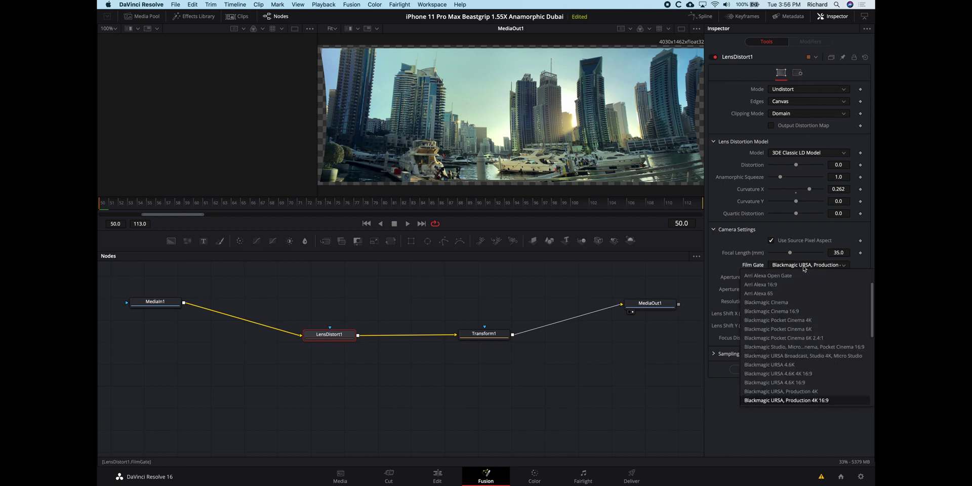
{"action": "scroll", "coordinate": [816, 321], "scroll_direction": "down", "scroll_amount": 5}
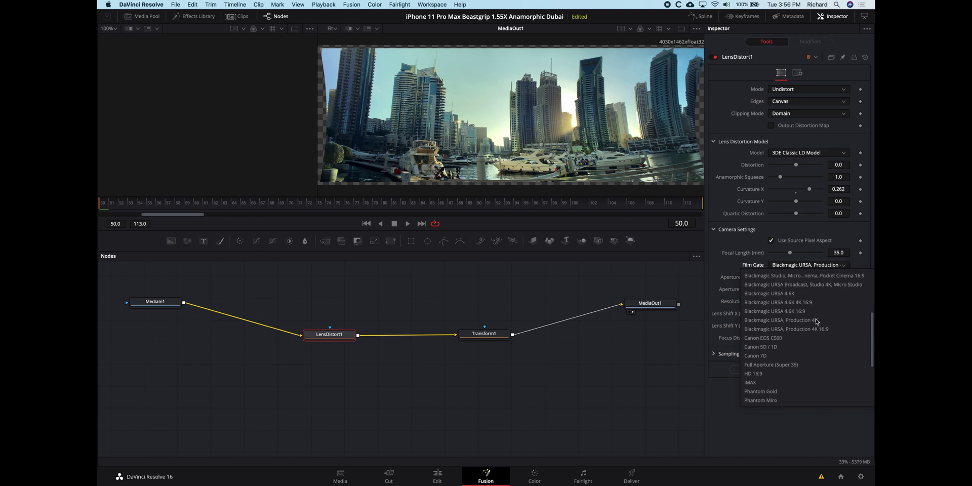
{"action": "left_click", "coordinate": [794, 375]}
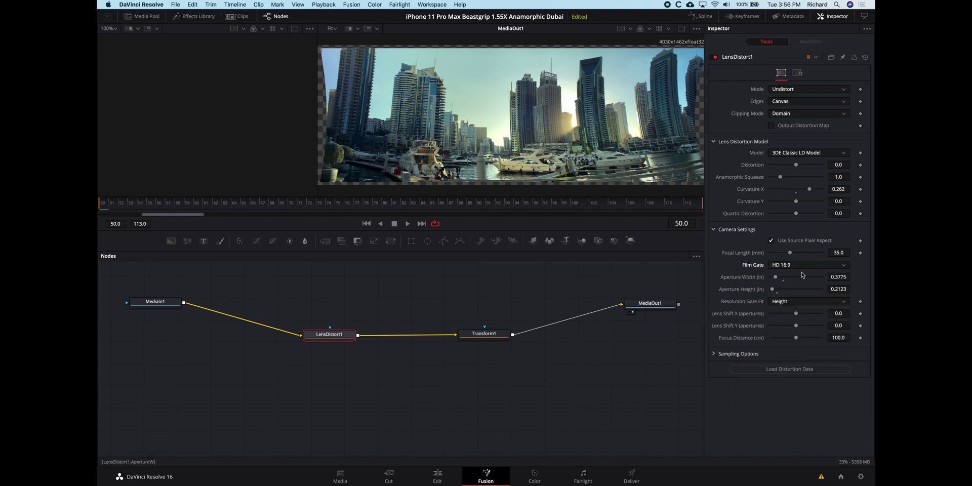
Set Aperture Width to 1.28 and Aperture Height to 0.45
{"action": "left_click", "coordinate": [848, 278]}
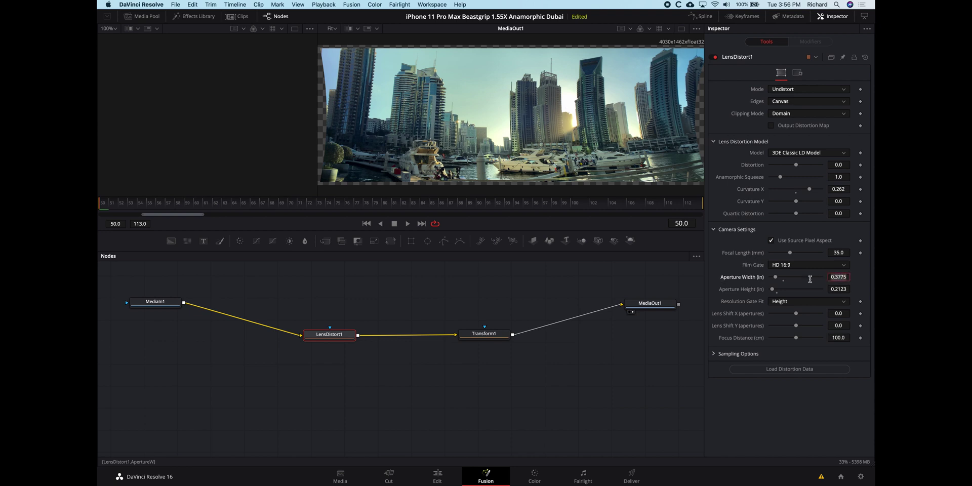
{"action": "type", "text": "1.28"}
{"action": "key", "text": "Tab"}
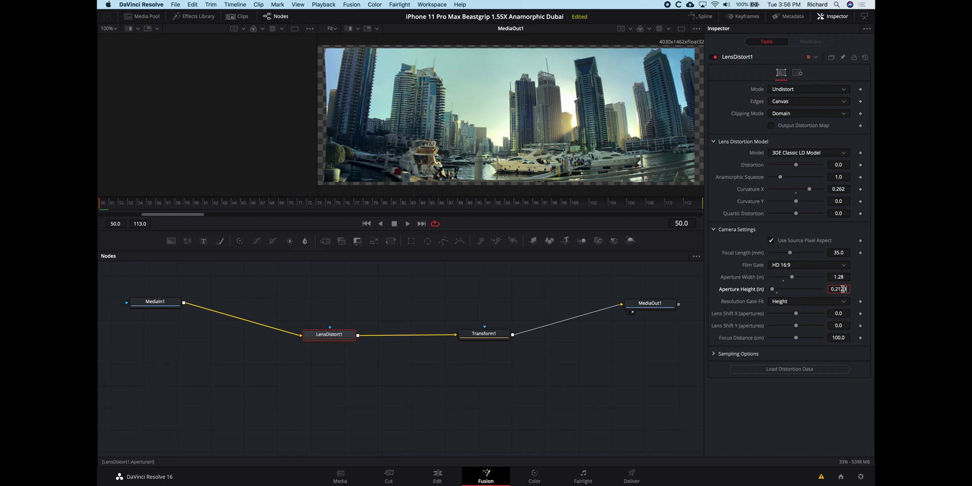
{"action": "type", "text": "0.45"}
{"action": "key", "text": "Tab"}
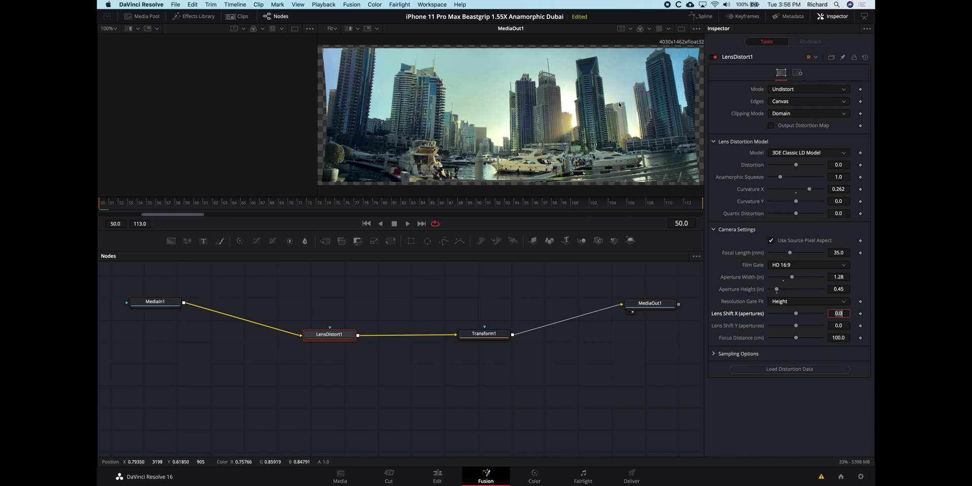
Select Transform1 and change its Size value to 1.05
{"action": "left_click", "coordinate": [492, 335]}
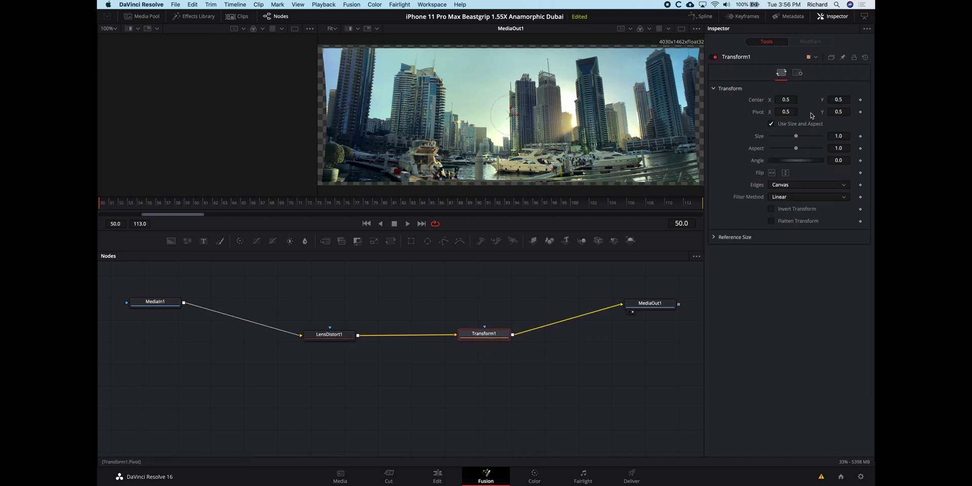
{"action": "left_click", "coordinate": [845, 135]}
{"action": "key", "text": "BackSpace"}
{"action": "type", "text": "05"}
{"action": "key", "text": "Tab"}
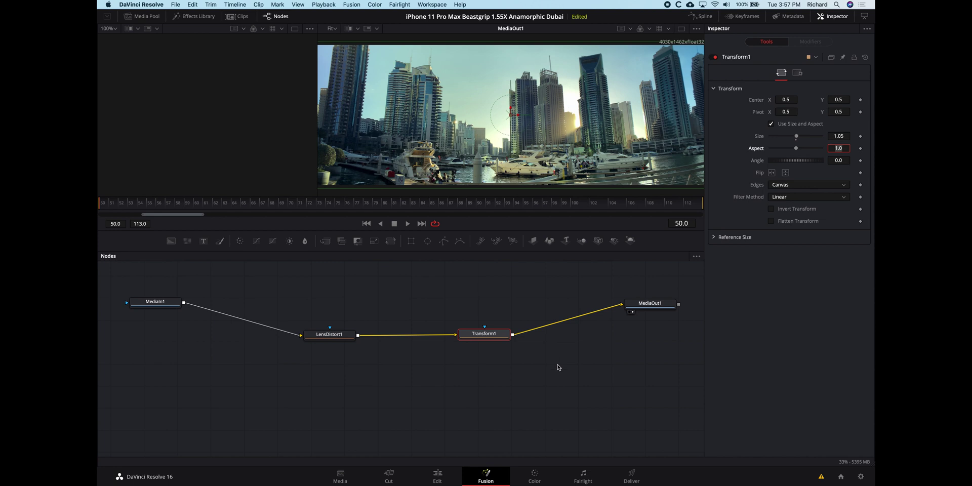
Return to the Edit page, clear the timeline selection, and move to the walkway bridge shot
{"action": "left_click", "coordinate": [439, 475]}
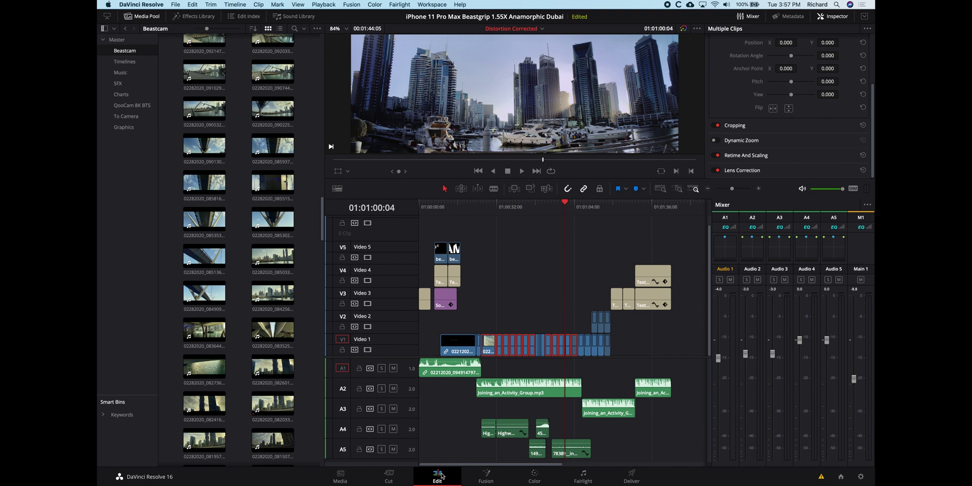
{"action": "left_click", "coordinate": [526, 279]}
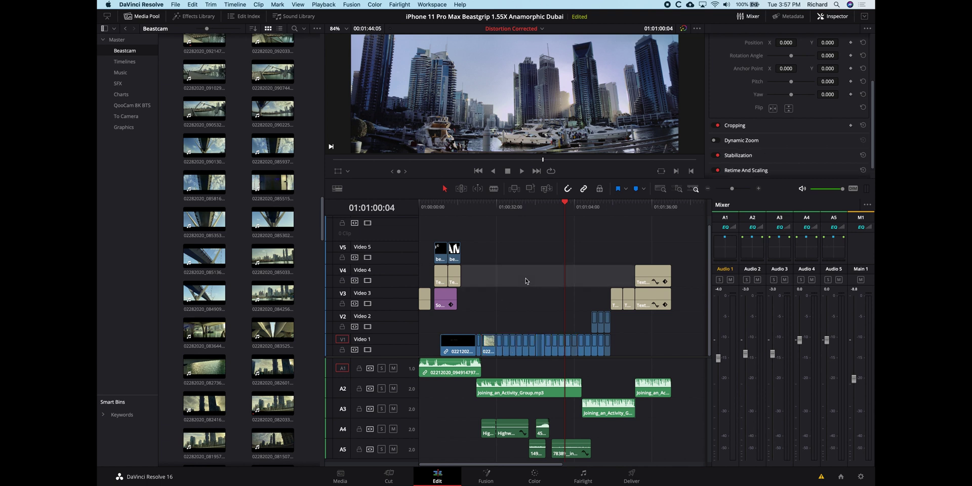
{"action": "left_click", "coordinate": [525, 280]}
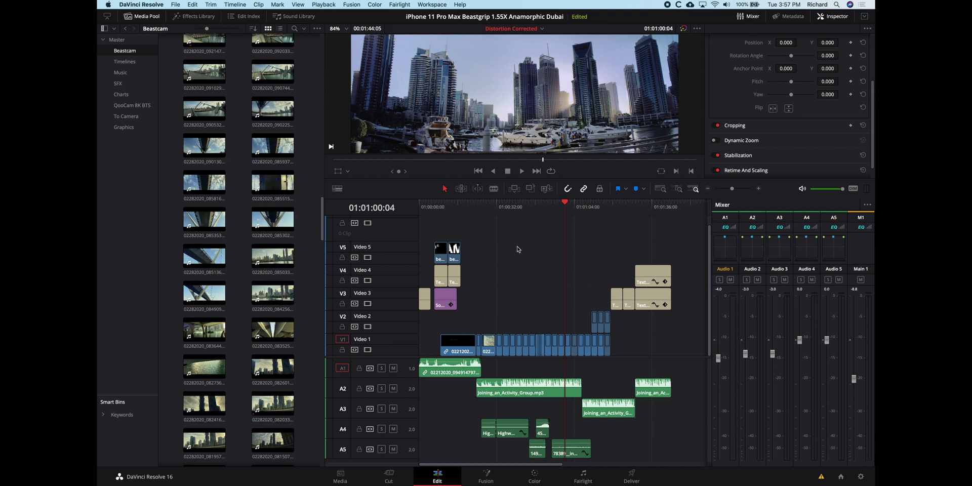
{"action": "left_click", "coordinate": [504, 207]}
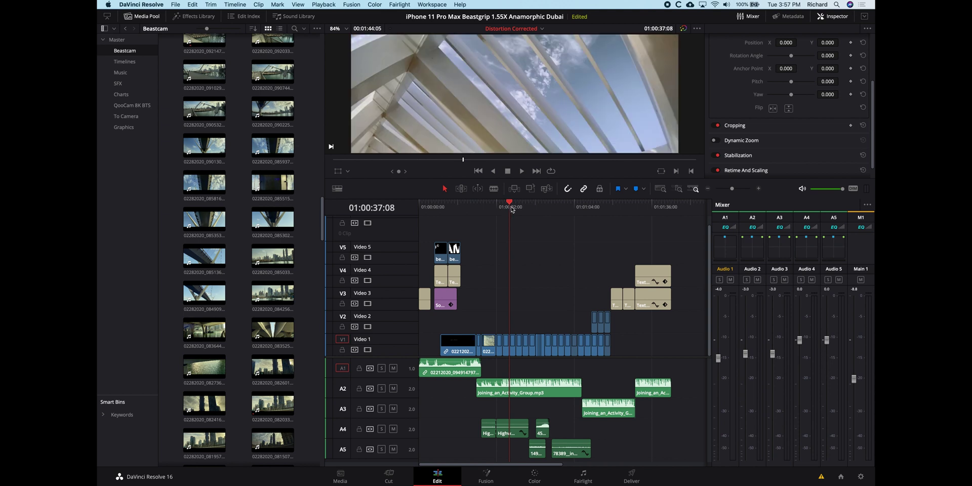
{"action": "left_click", "coordinate": [516, 208]}
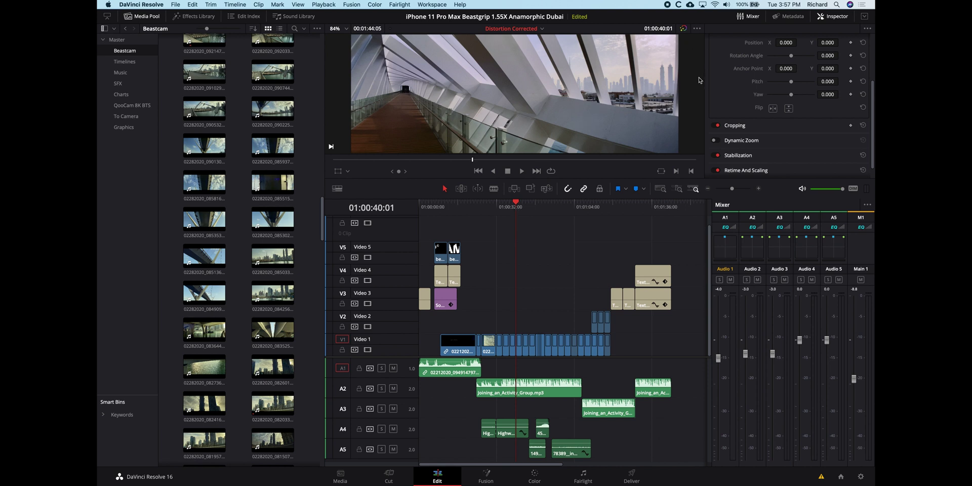
Toggle the bypass button repeatedly to compare the walkway bridge shot with and without corrections
{"action": "left_click", "coordinate": [684, 28]}
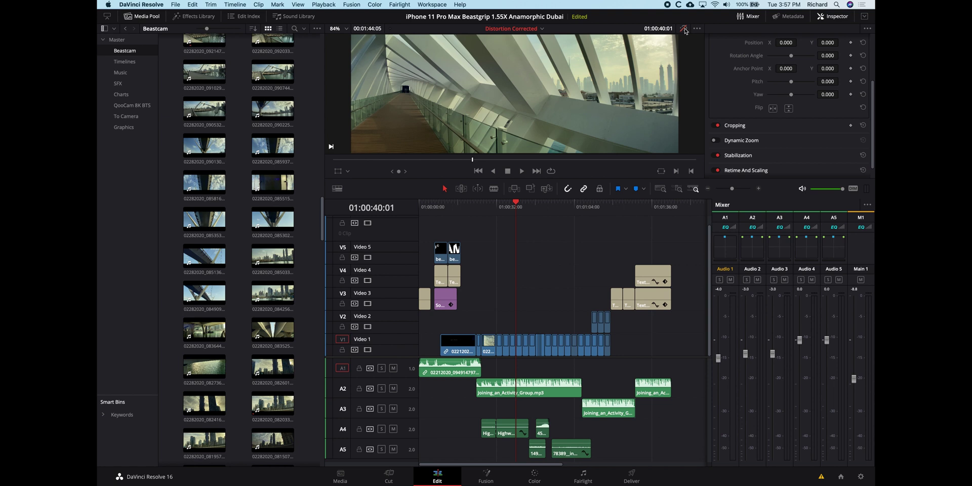
{"action": "left_click", "coordinate": [684, 29]}
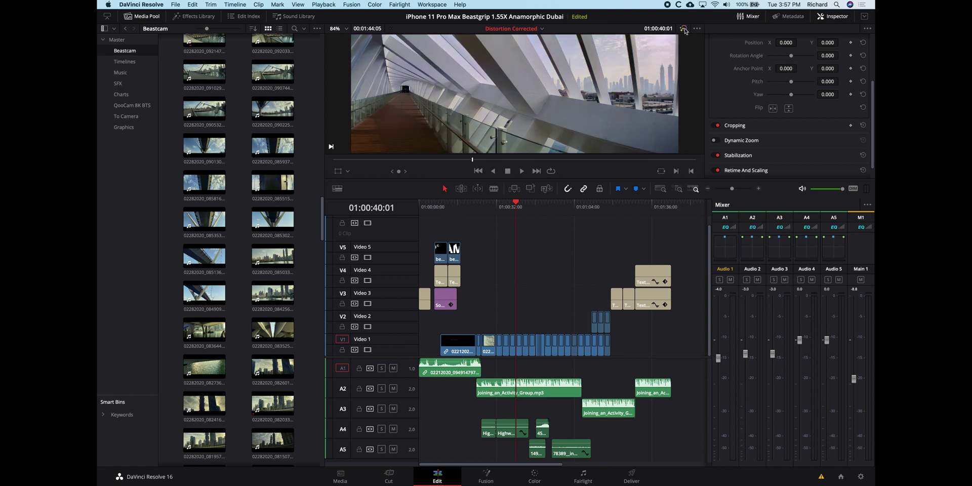
{"action": "left_click", "coordinate": [684, 29]}
{"action": "left_click", "coordinate": [684, 28]}
{"action": "left_click", "coordinate": [684, 29]}
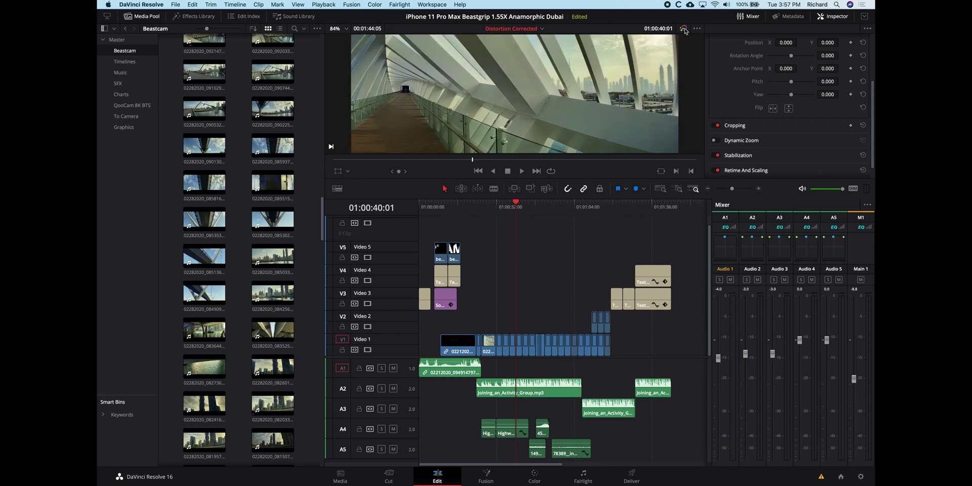
{"action": "left_click", "coordinate": [684, 29]}
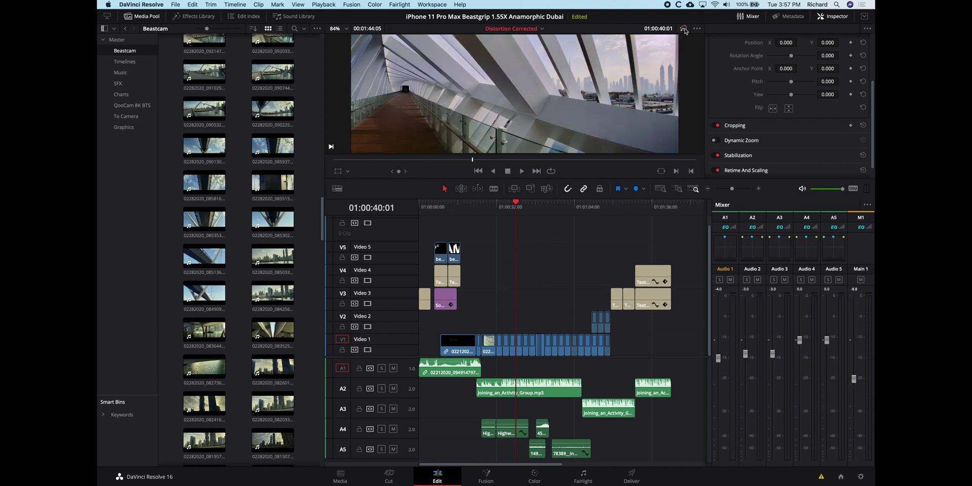
Compare the canal skyline and marina yachts shots with corrections bypassed and restored
{"action": "left_click", "coordinate": [544, 212]}
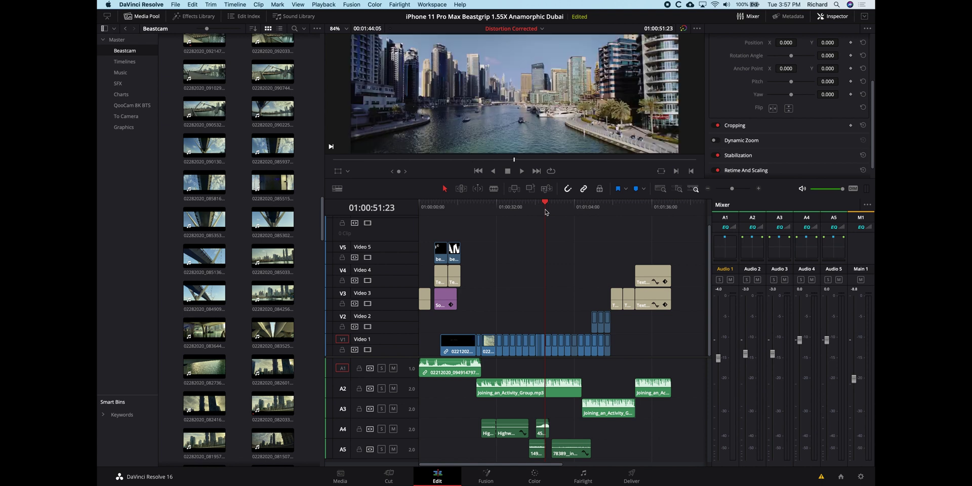
{"action": "left_click", "coordinate": [684, 29]}
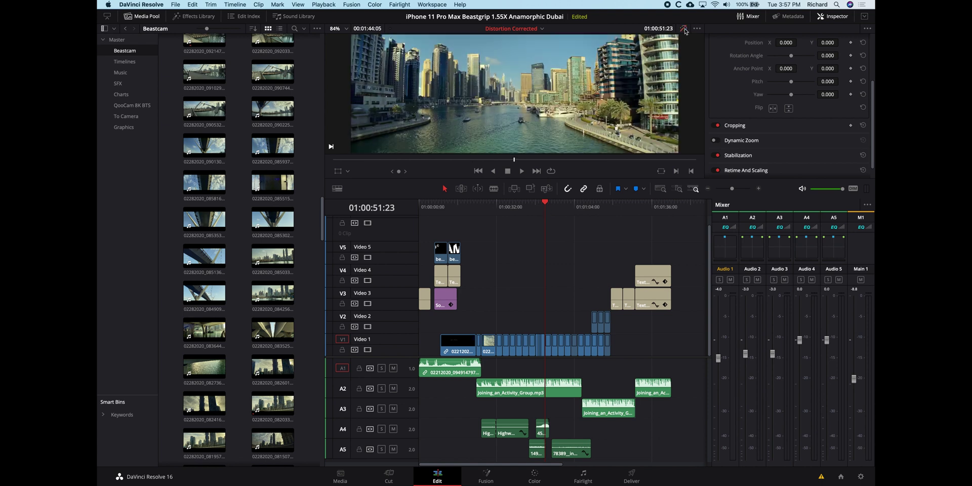
{"action": "left_click", "coordinate": [684, 29]}
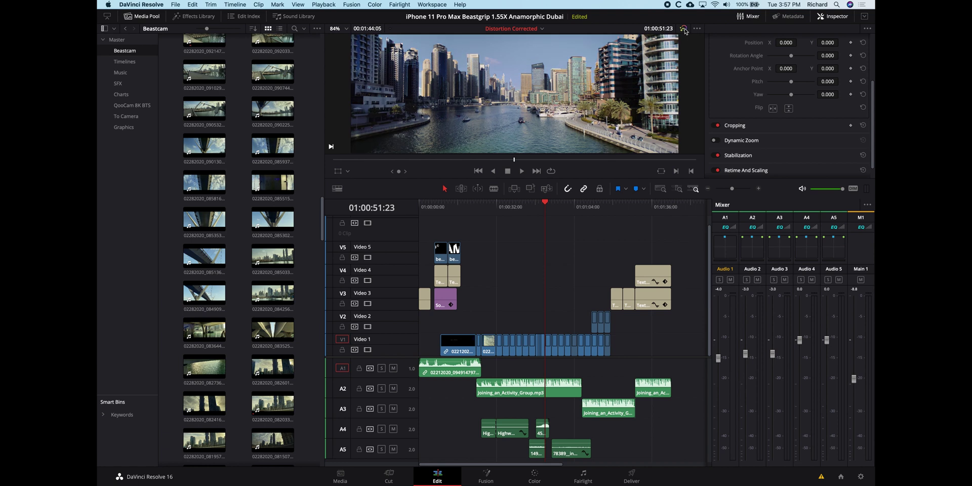
{"action": "left_click", "coordinate": [557, 207]}
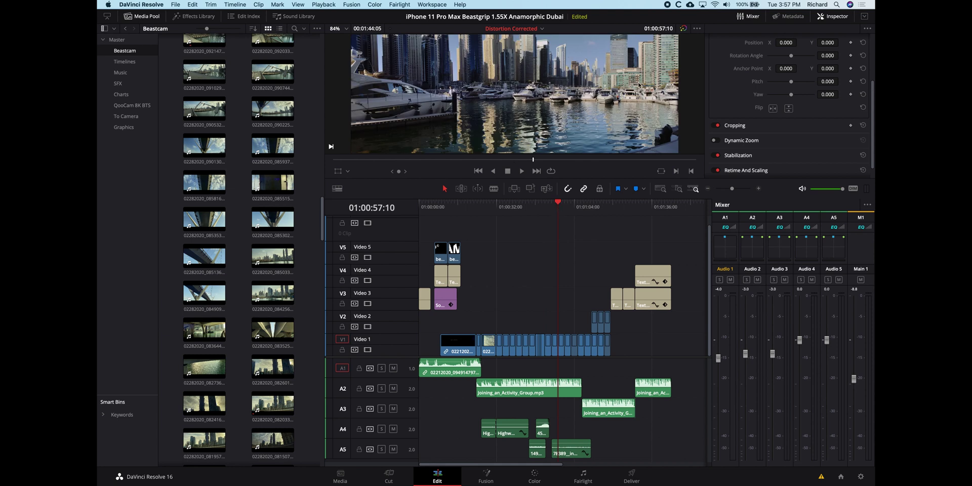
{"action": "left_click", "coordinate": [685, 29]}
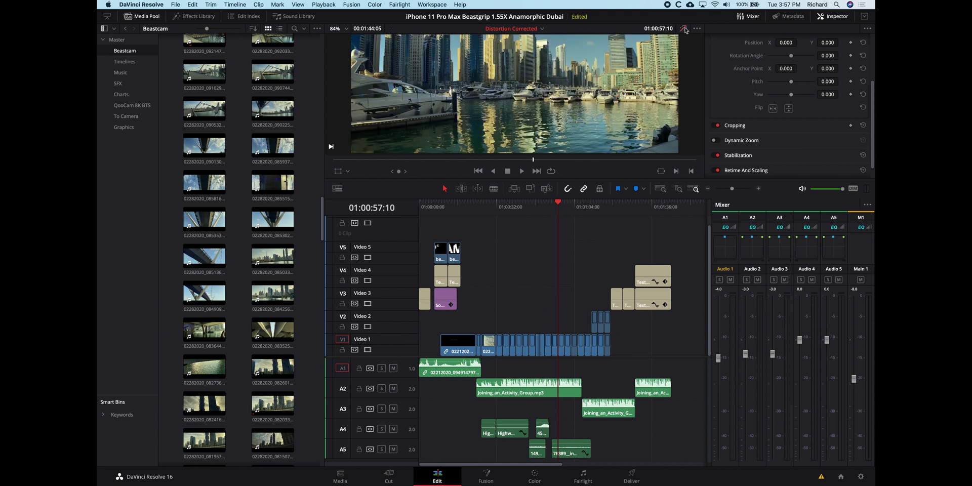
{"action": "left_click", "coordinate": [685, 28]}
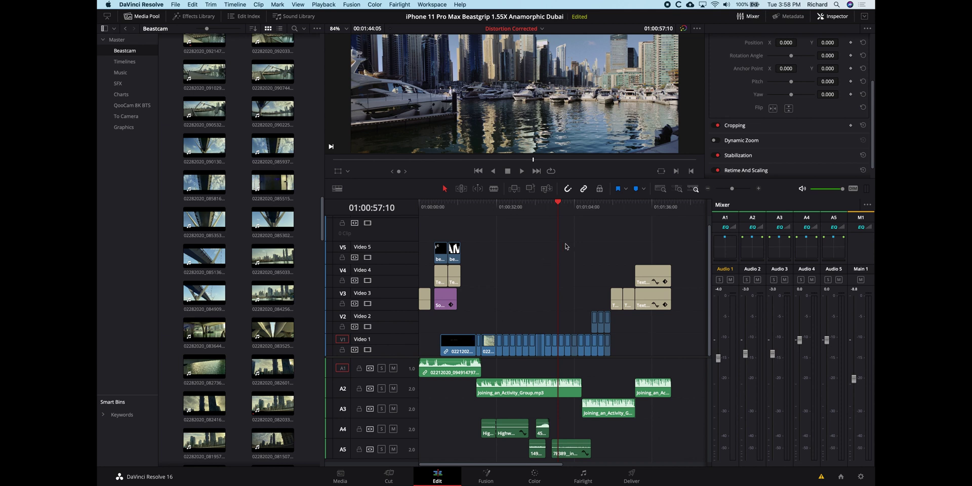
Drag the playhead to 01:01:00:04 on the marina skyscrapers shot
{"action": "left_click_drag", "start_coordinate": [562, 206], "coordinate": [564, 205]}
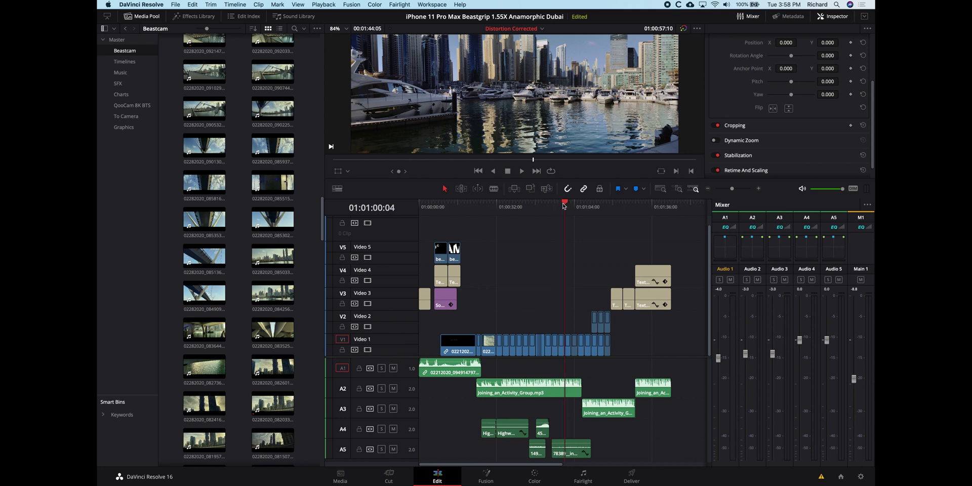